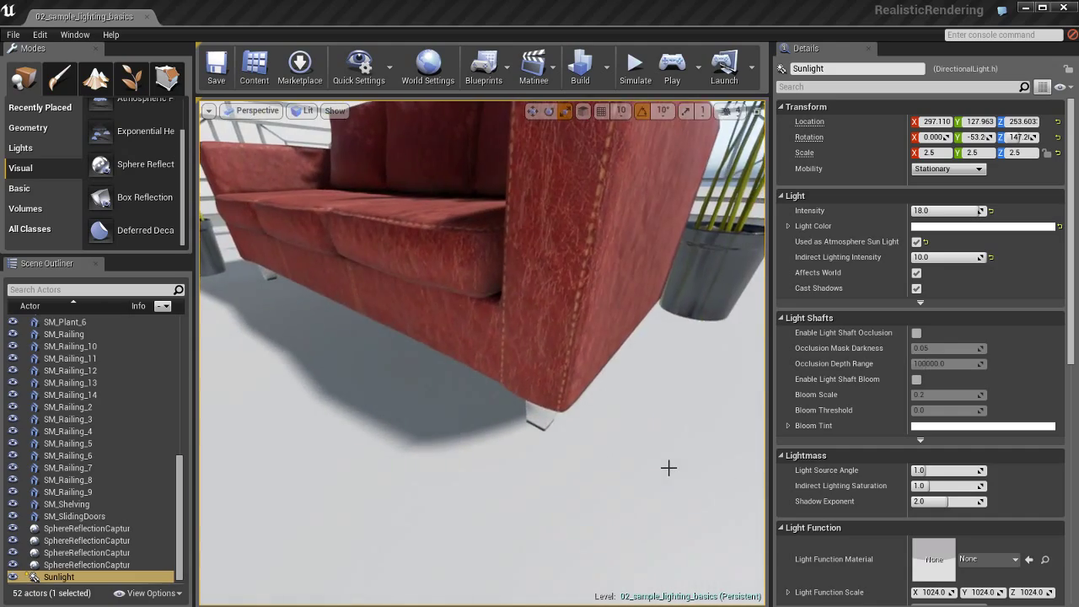
- Select the floor surface beside the red couch and bring its lightmap resolution setting into view
scroll(637, 466, down, 5)
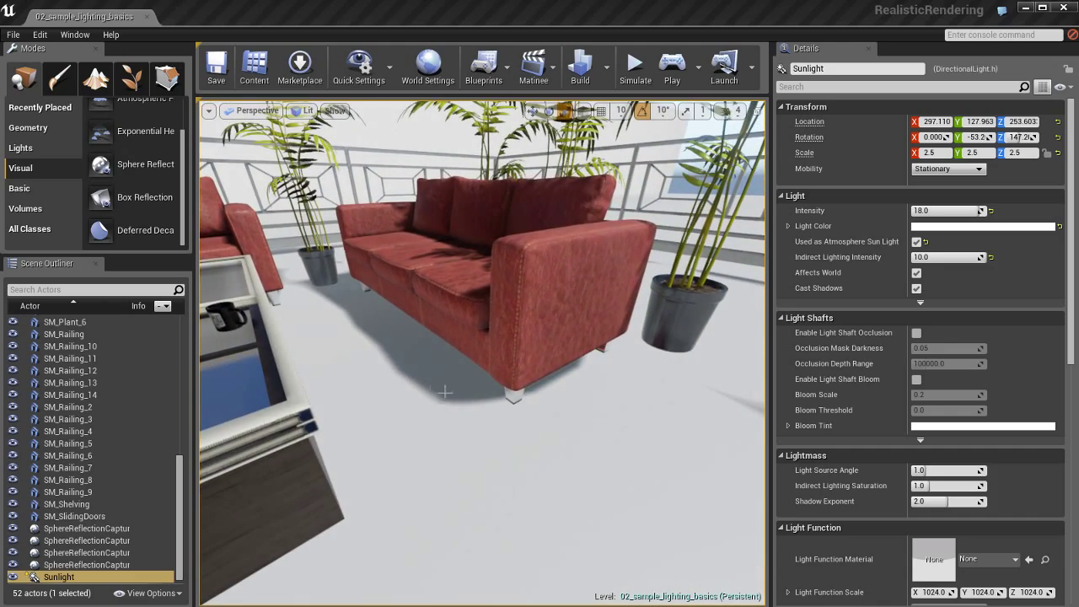
right_drag(518, 398, 640, 396)
right_drag(523, 423, 222, 501)
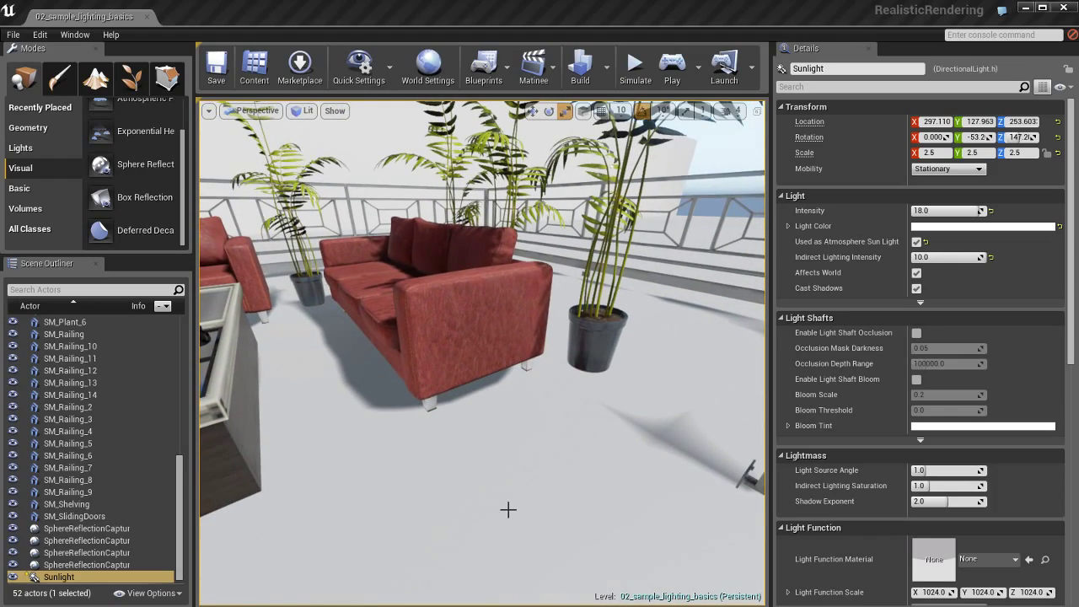
right_drag(523, 486, 556, 464)
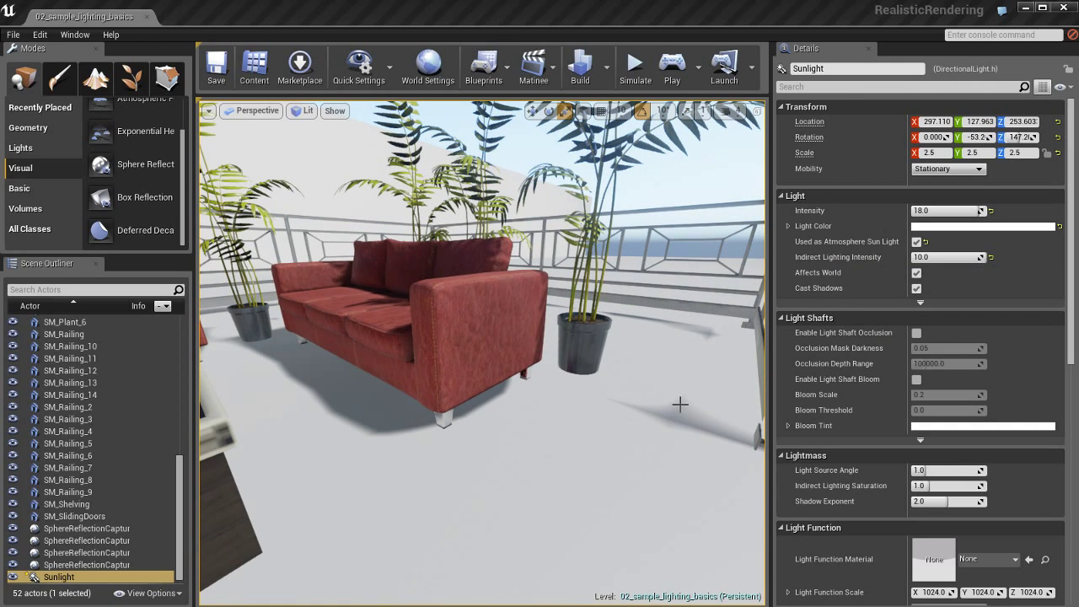
mouse_move(681, 405)
right_down()
mouse_move(691, 402)
mouse_move(627, 424)
mouse_move(669, 438)
mouse_move(654, 460)
right_up()
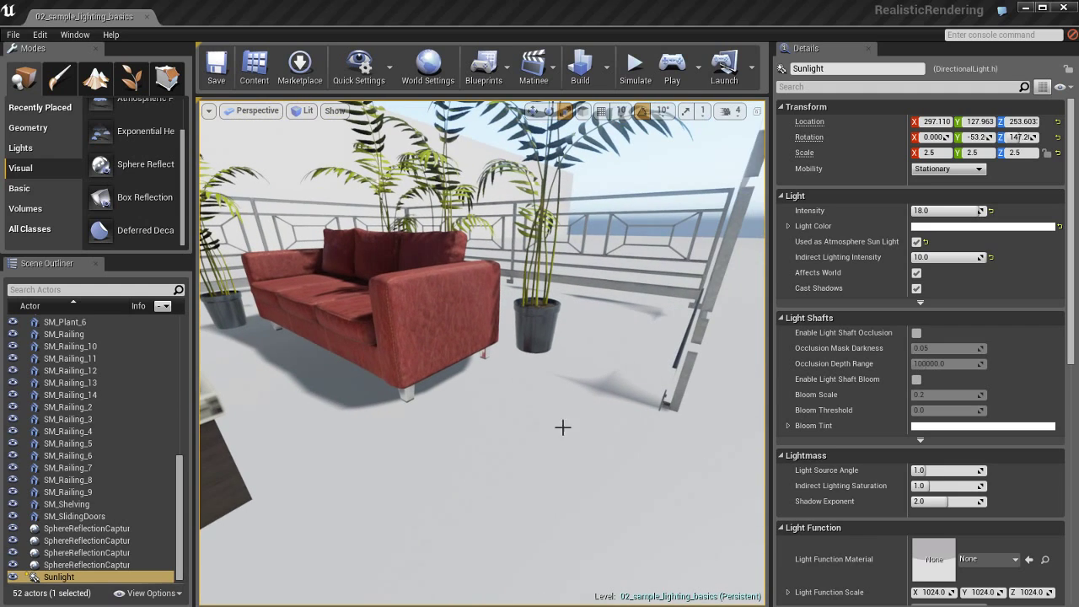
click(566, 457)
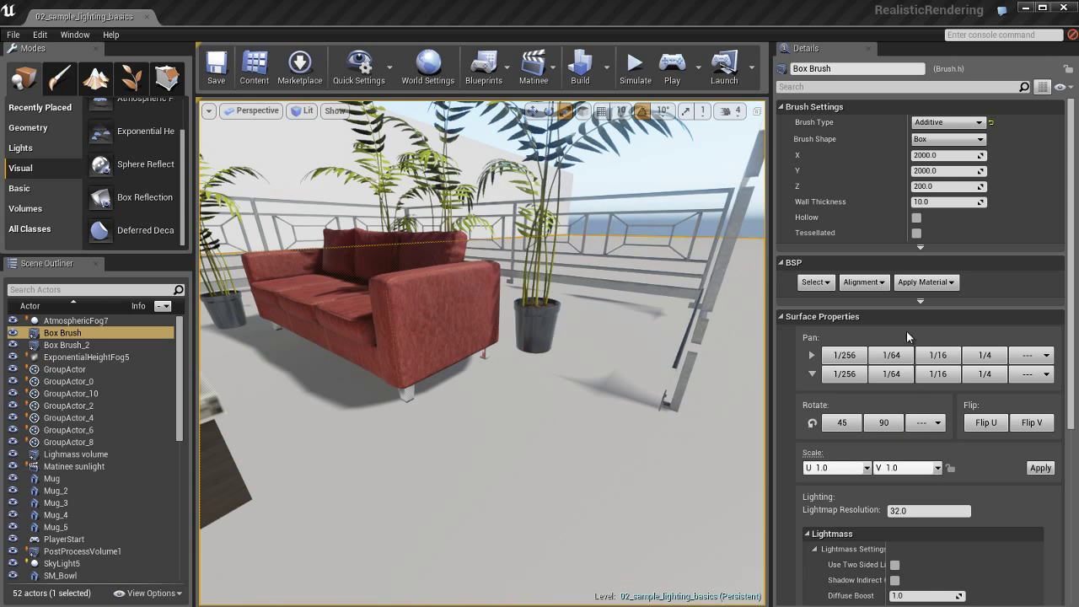
scroll(834, 202, down, 3)
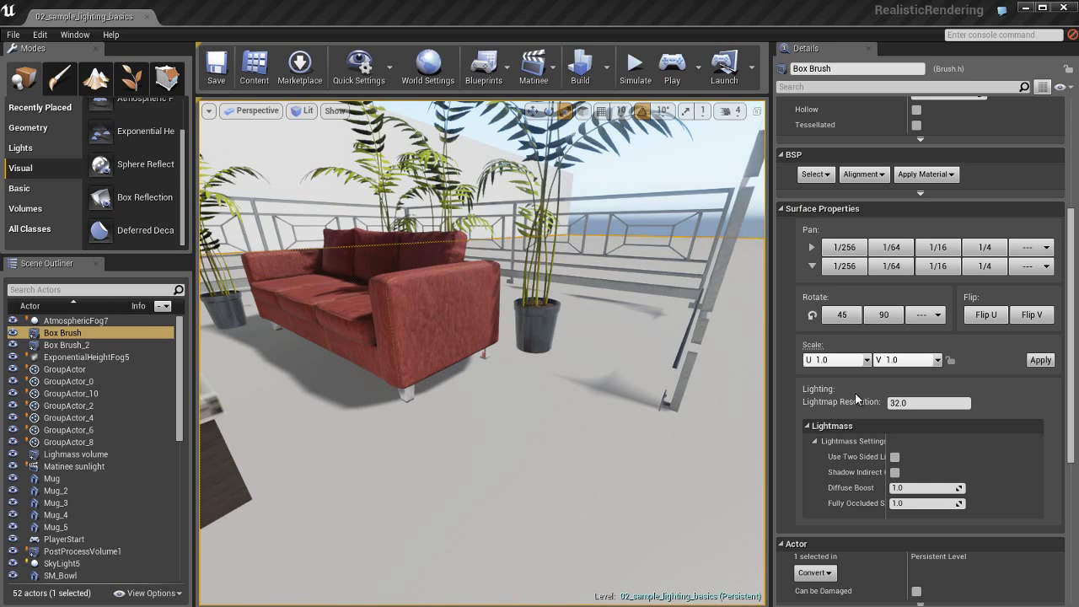
- Set the floor surface's lightmap resolution to 16 and rebuild the lighting
click(945, 404)
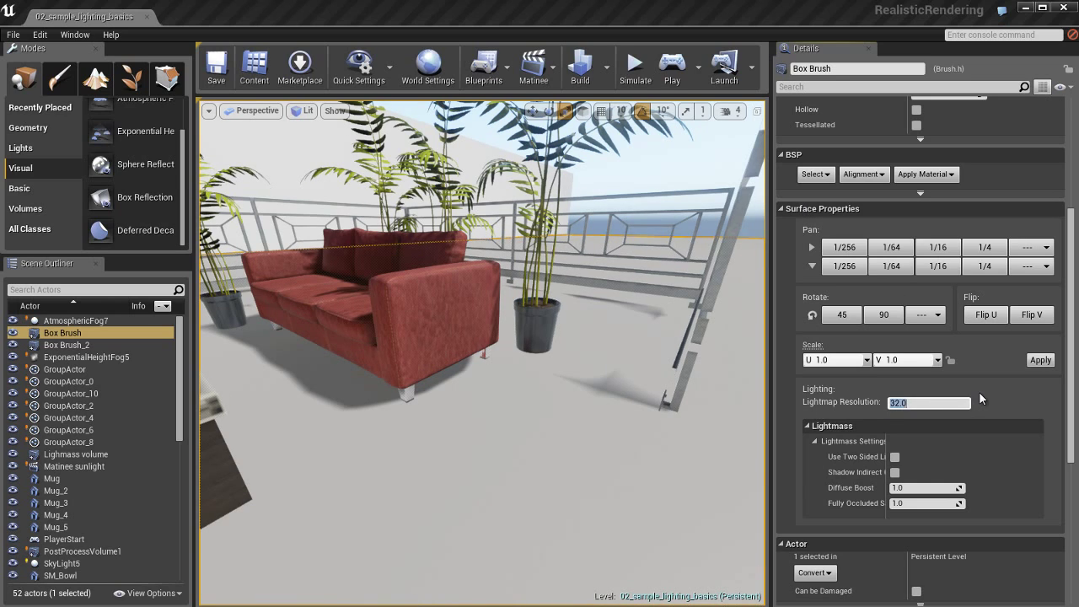
key(Return)
click(960, 403)
text(16)
key(Return)
right_drag(606, 403, 605, 398)
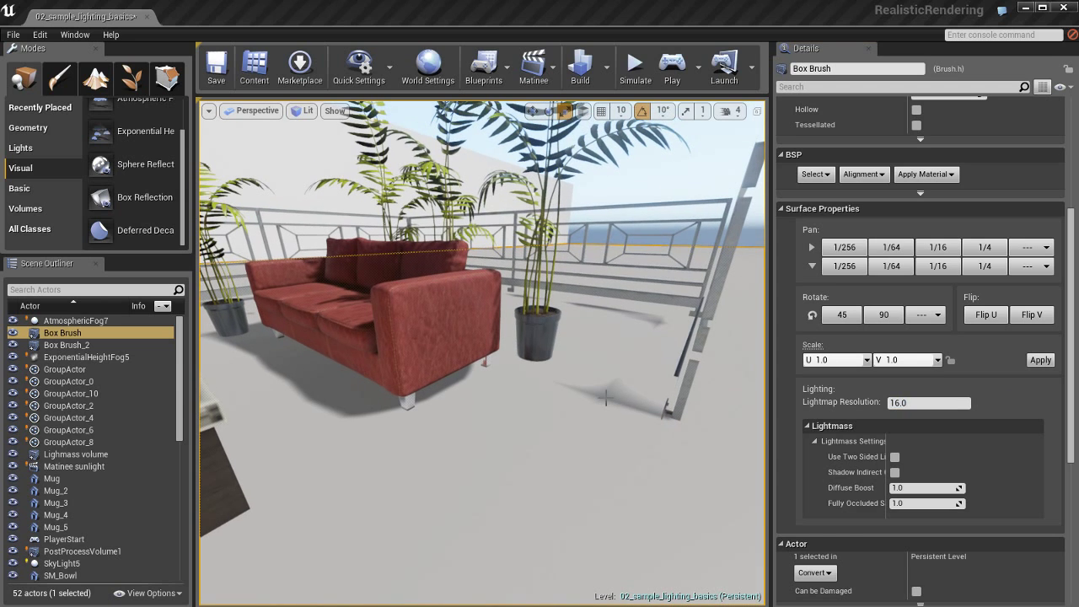
key(ctrl+shift+semicolon)
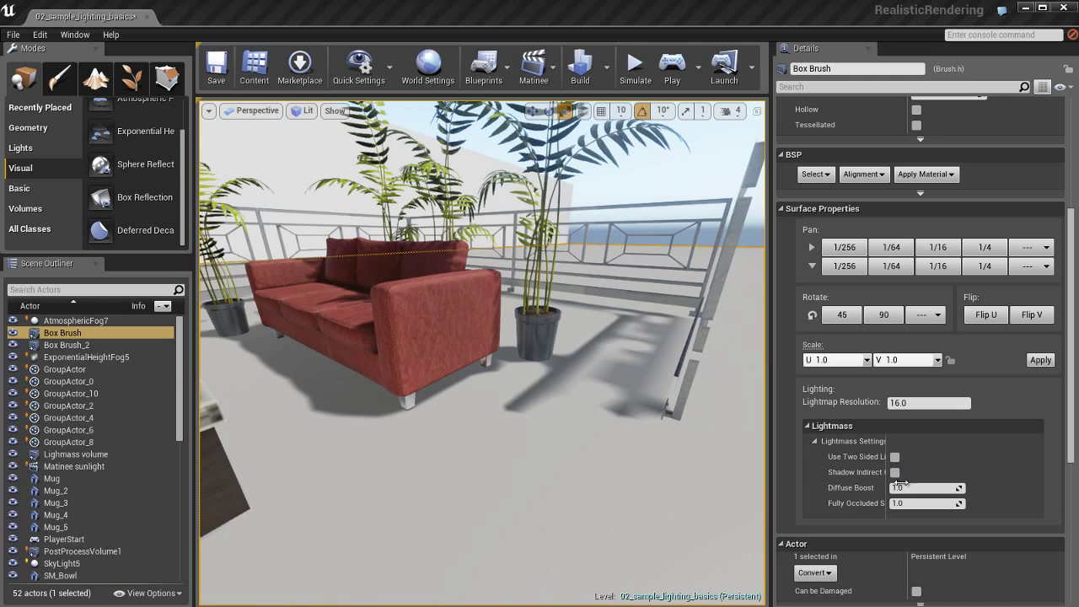
- Set the floor surface's lightmap resolution to 4, rebuild the lighting and check the shadows around the couch and railing
click(940, 402)
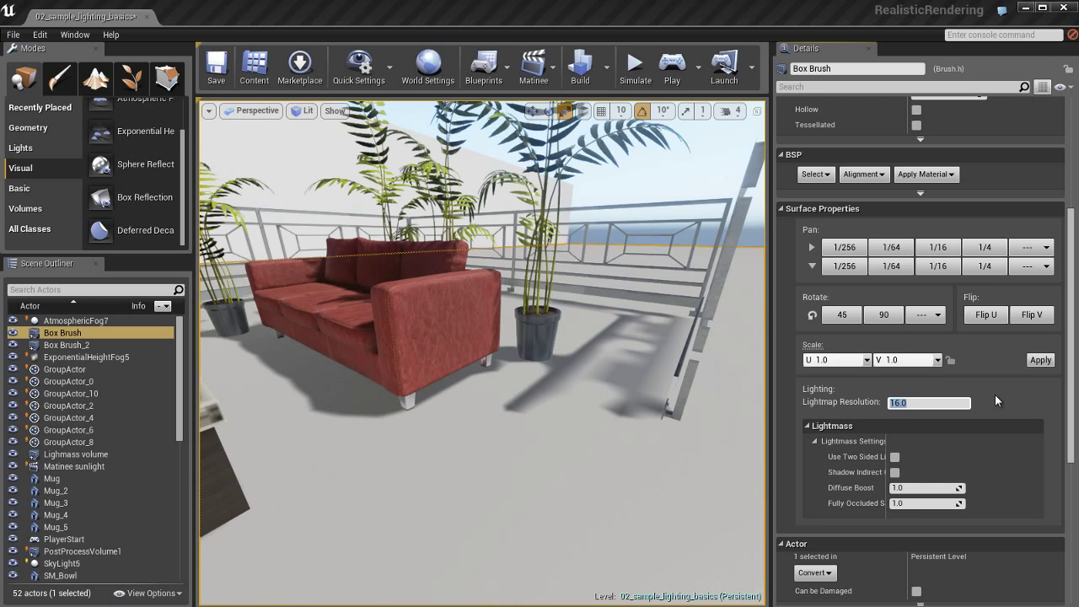
text(4.0)
right_drag(590, 432, 589, 433)
key(ctrl+shift+semicolon)
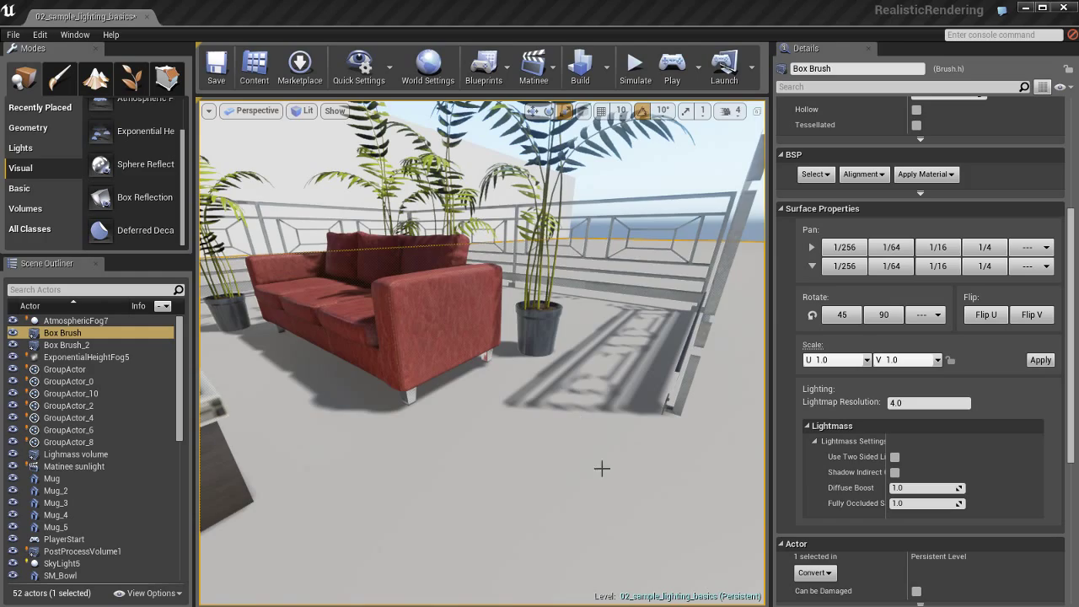
right_drag(599, 467, 461, 413)
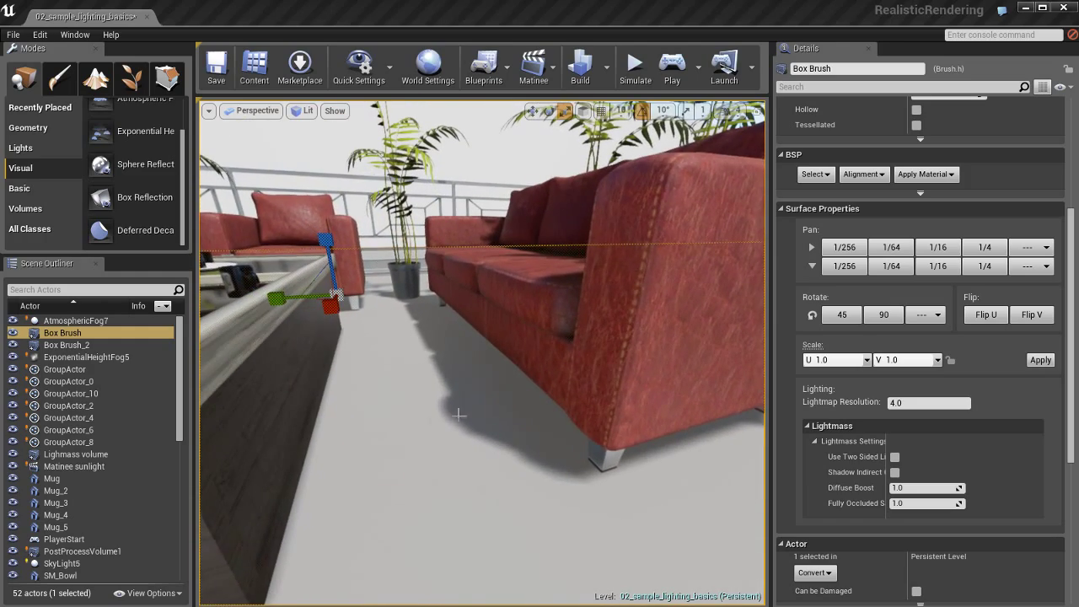
right_drag(630, 483, 666, 480)
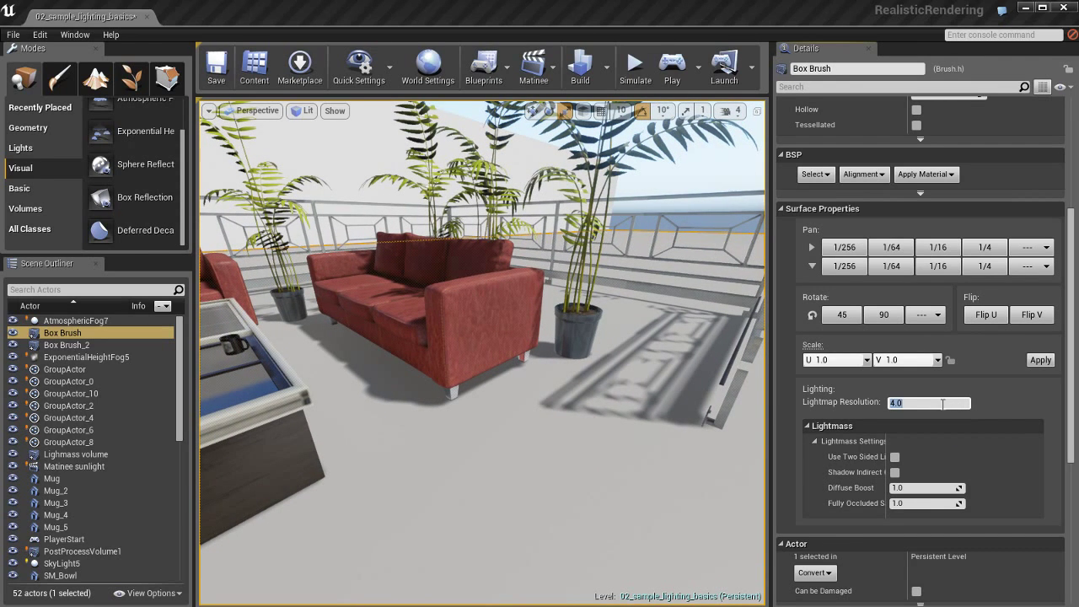
text(4)
key(Return)
click(929, 402)
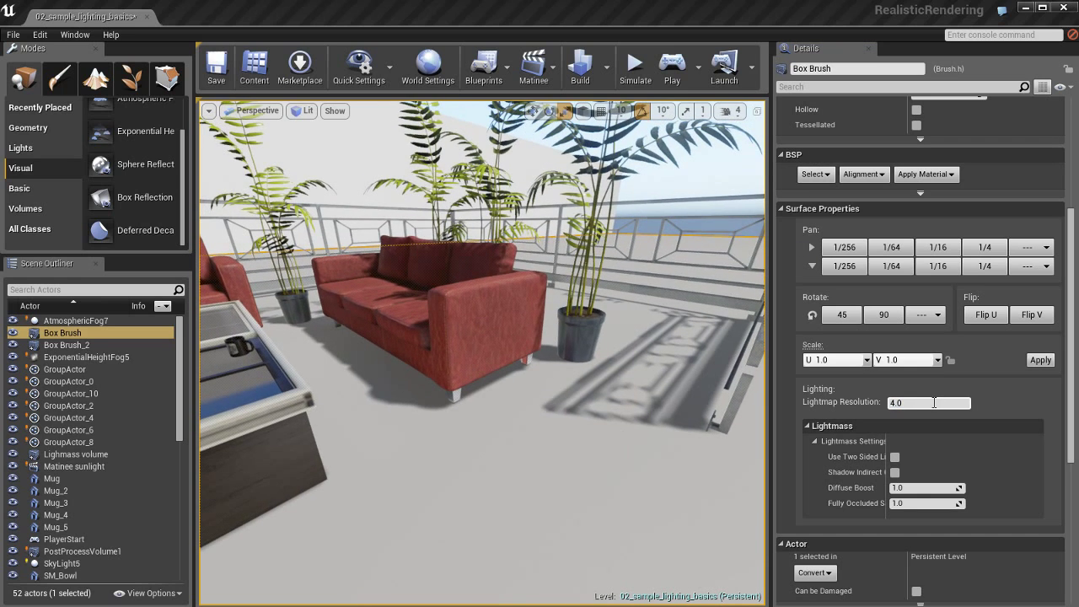
- Select the three-seat couch SM_Couch_2 and open its SM_Couch static mesh for editing
right_drag(596, 445, 508, 393)
key(w)
key(s)
click(508, 393)
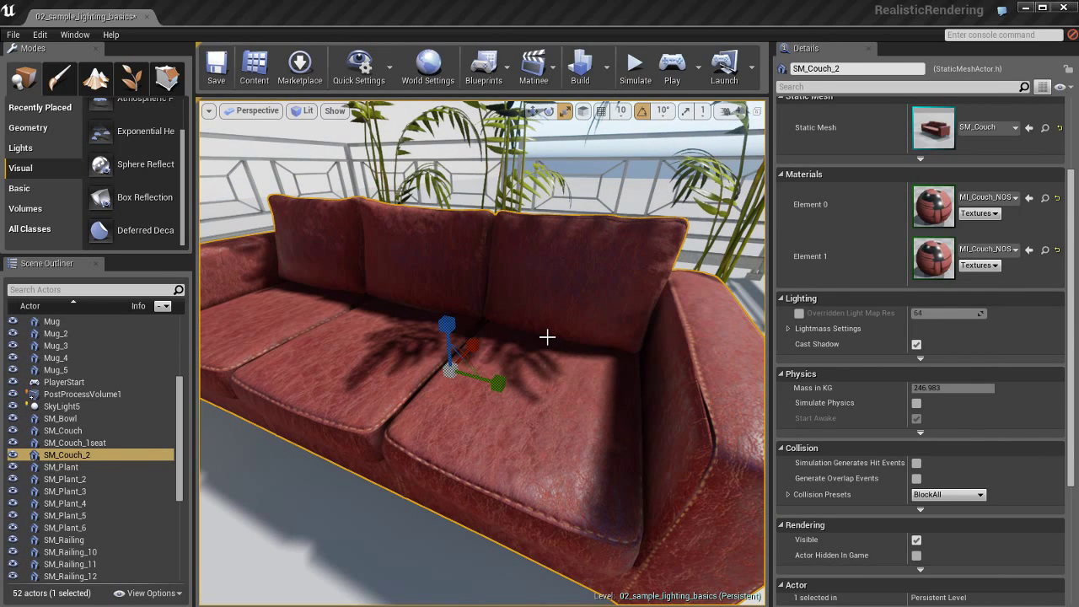
right_click(515, 275)
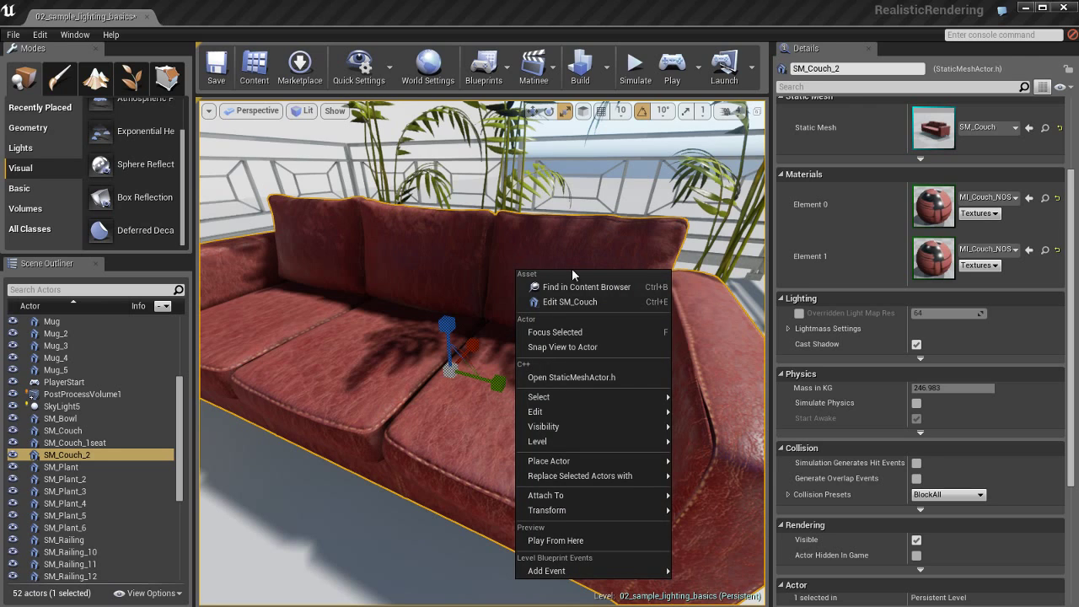
click(602, 303)
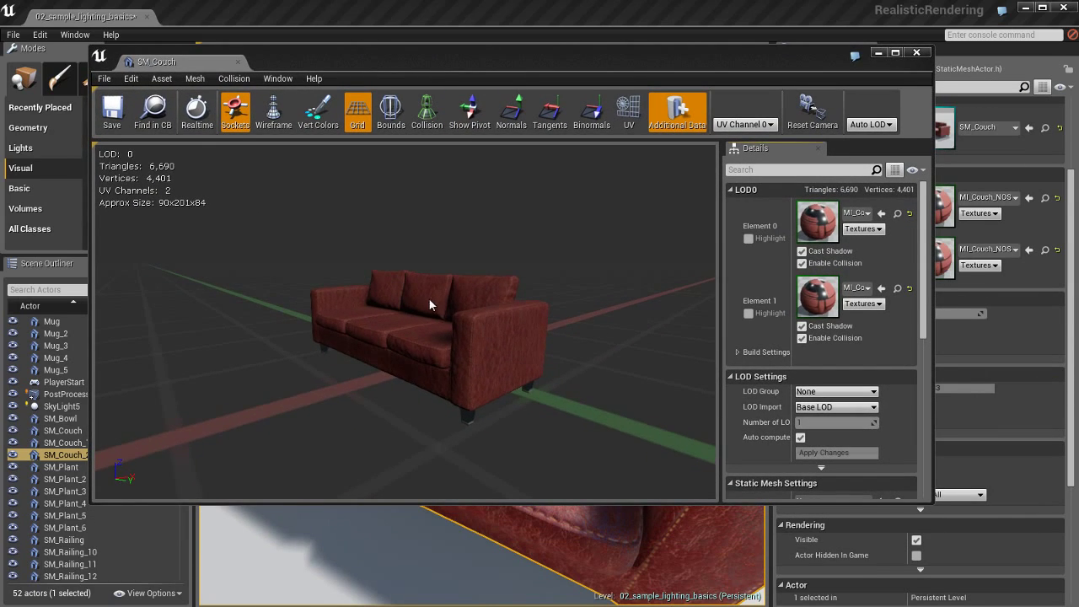
- Set the SM_Couch mesh's light map resolution to 32 and move the mesh editor out of the way
drag(430, 305, 496, 335)
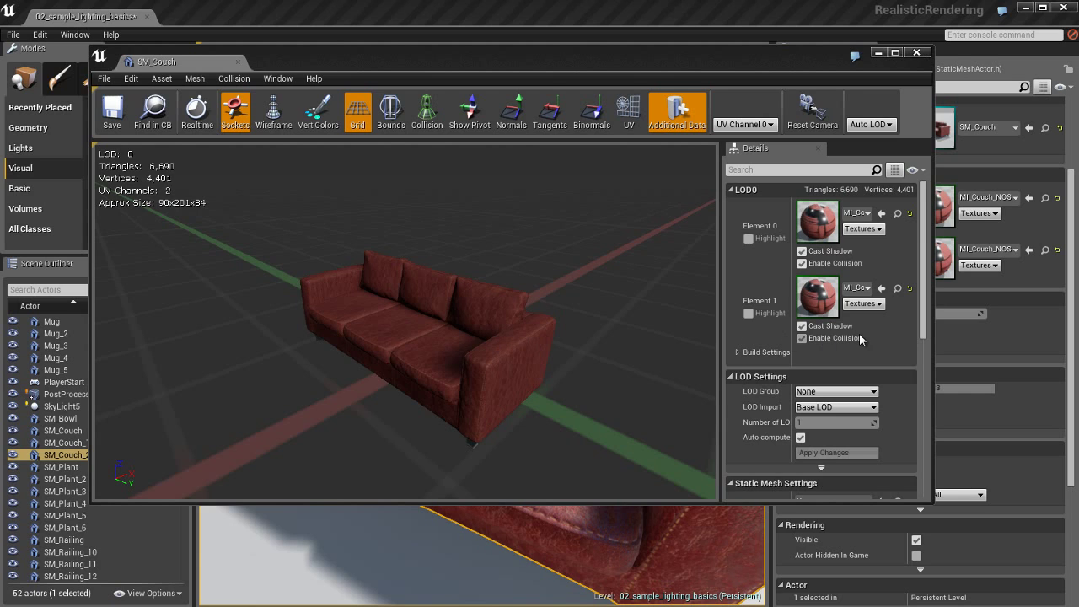
scroll(860, 340, down, 5)
scroll(860, 340, down, 1)
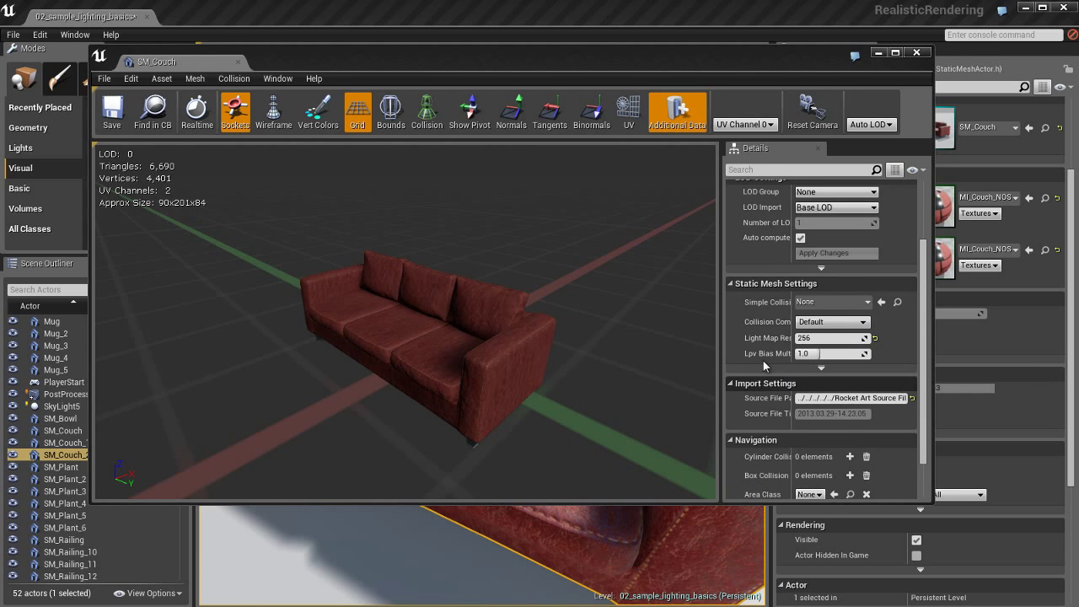
drag(790, 295, 827, 295)
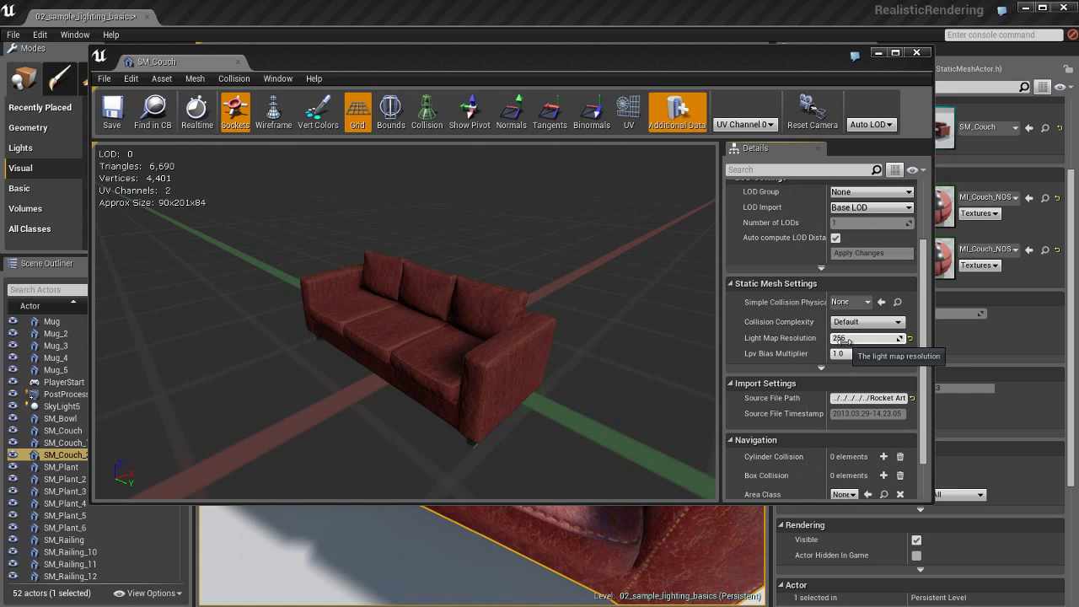
click(910, 339)
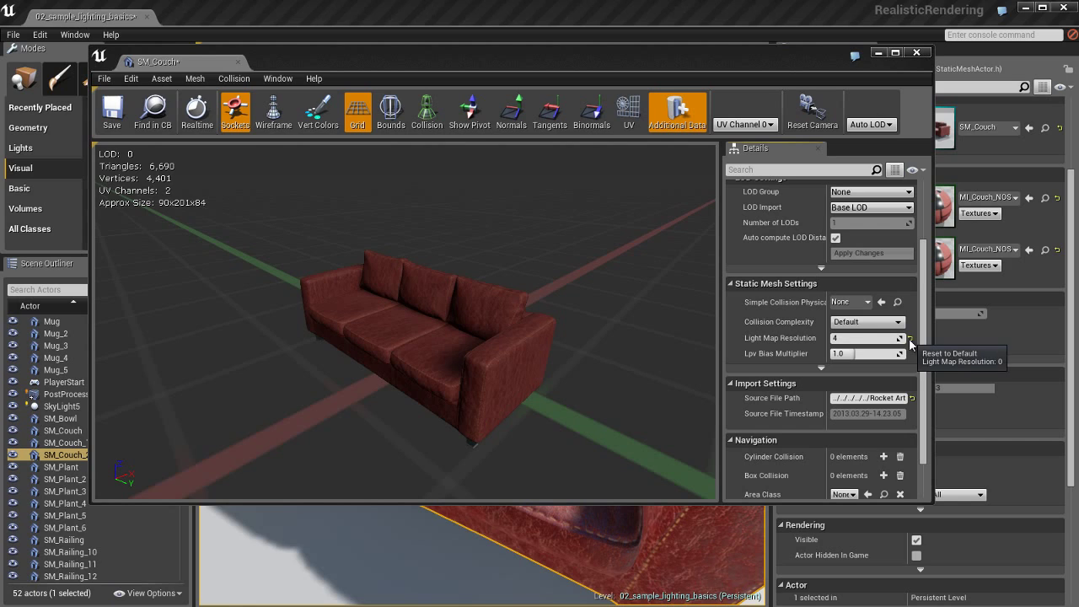
click(864, 337)
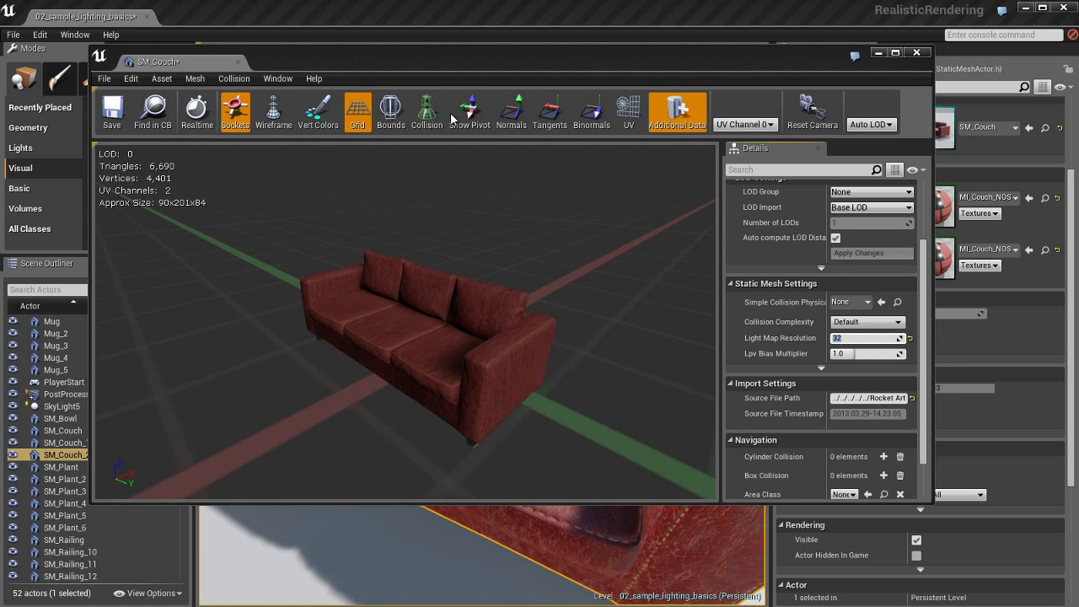
drag(290, 66, 1077, 109)
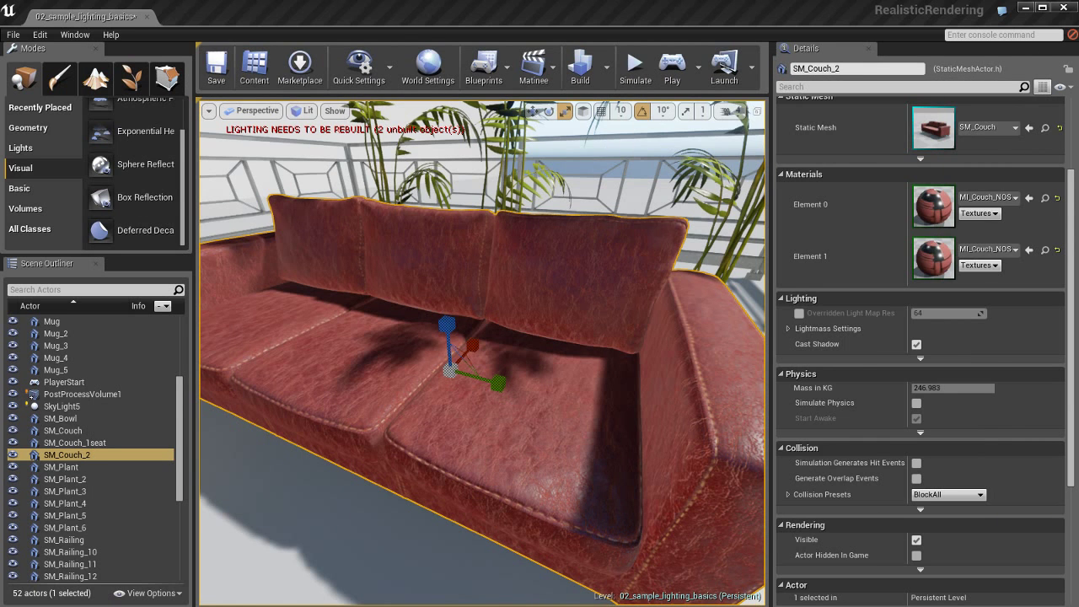
- Rebuild the lighting, clear the selection and inspect the shadows on the couch
right_drag(568, 314, 564, 312)
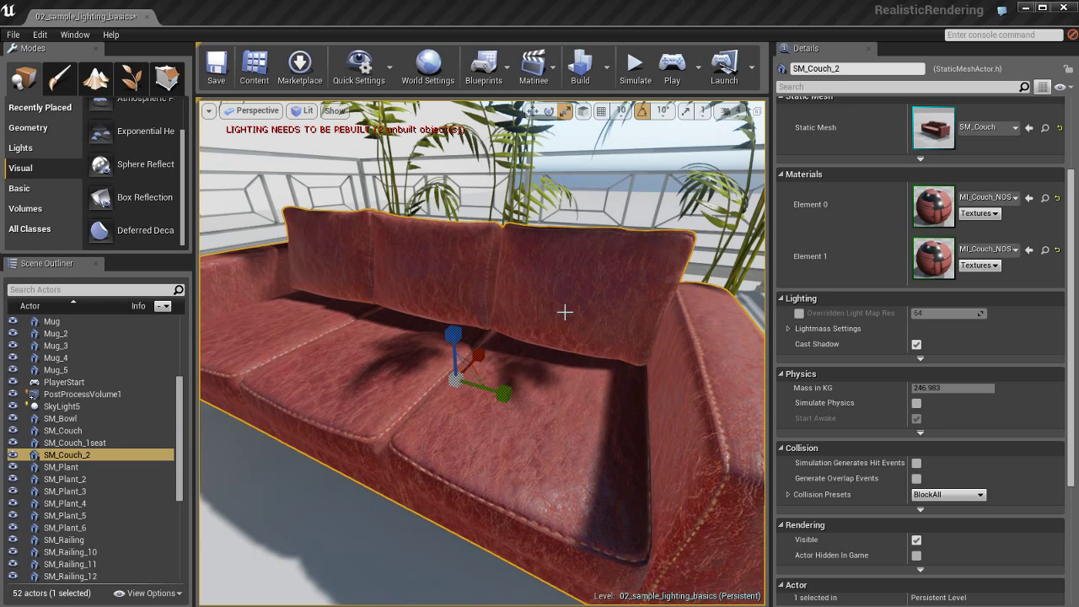
key(ctrl+shift+semicolon)
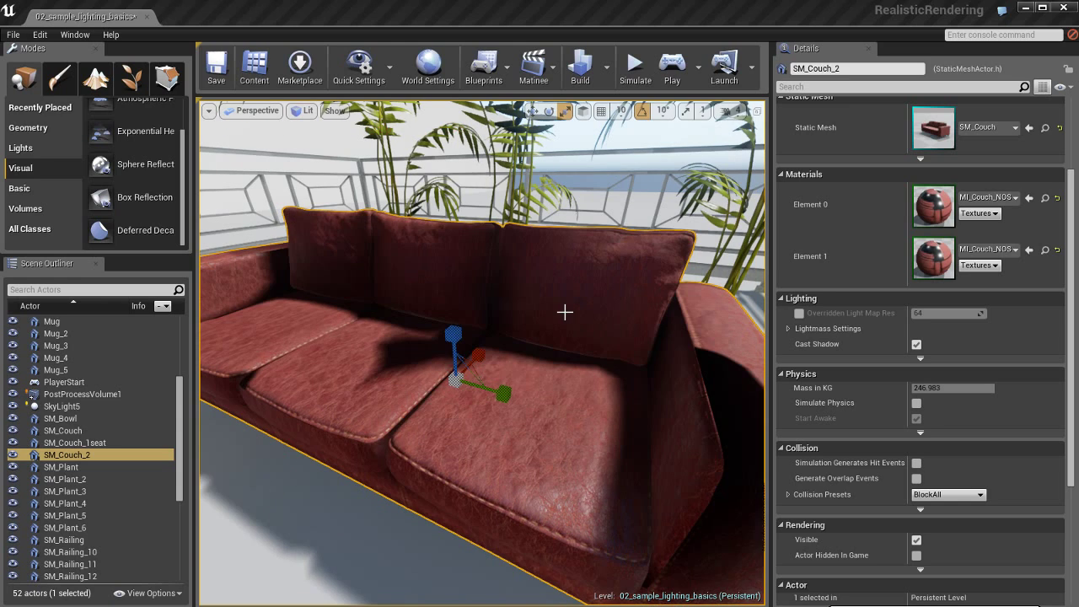
right_drag(531, 344, 529, 349)
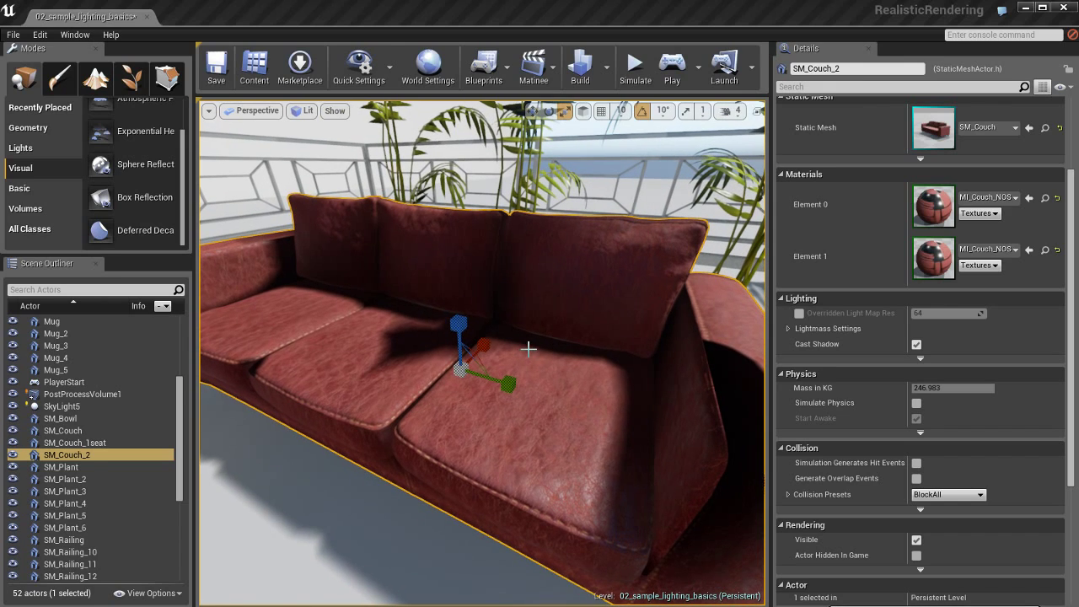
key(Escape)
right_drag(448, 371, 472, 390)
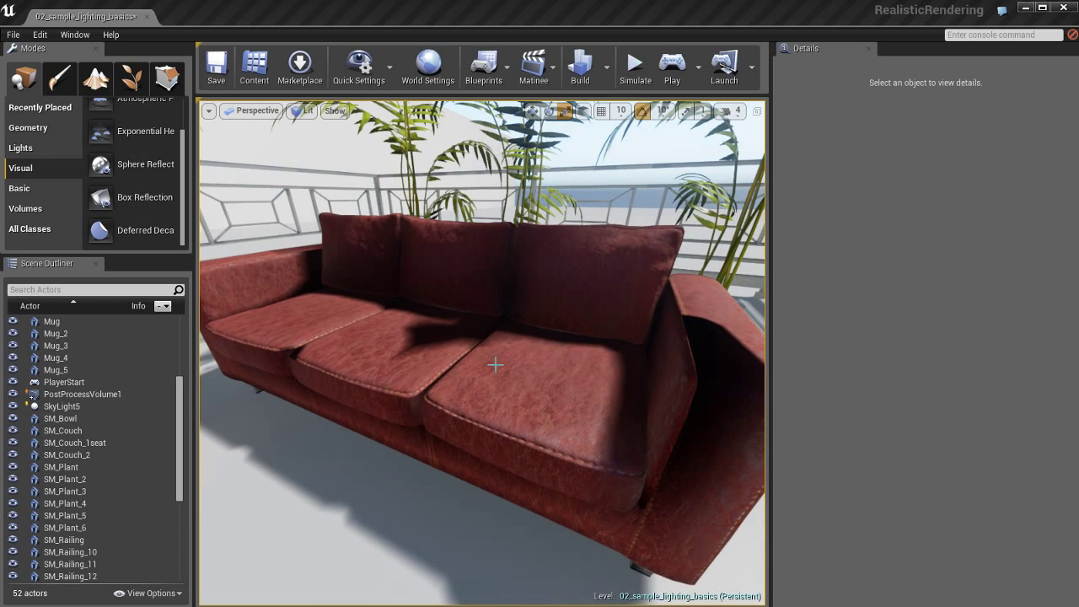
- Override the light map resolution of SM_Couch_2 with 256 and rebuild the lighting
click(495, 364)
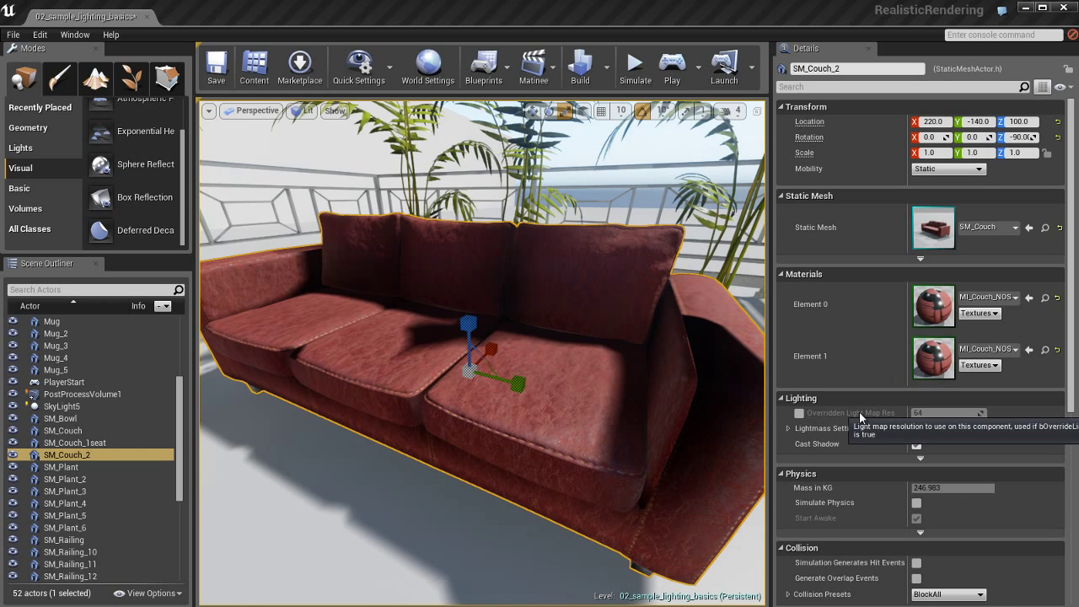
click(799, 414)
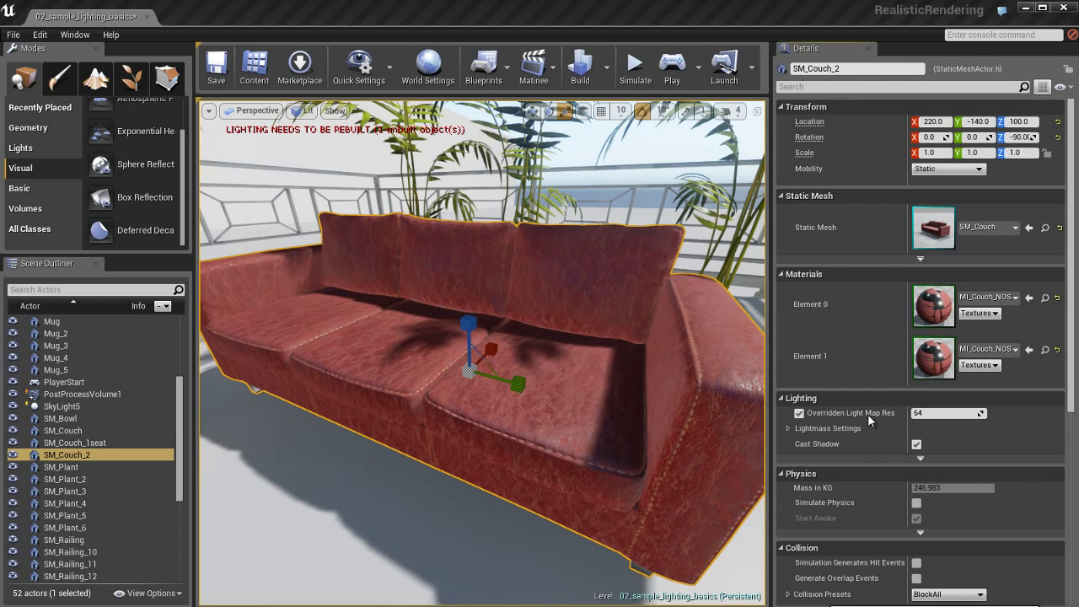
click(935, 413)
text(256)
key(Return)
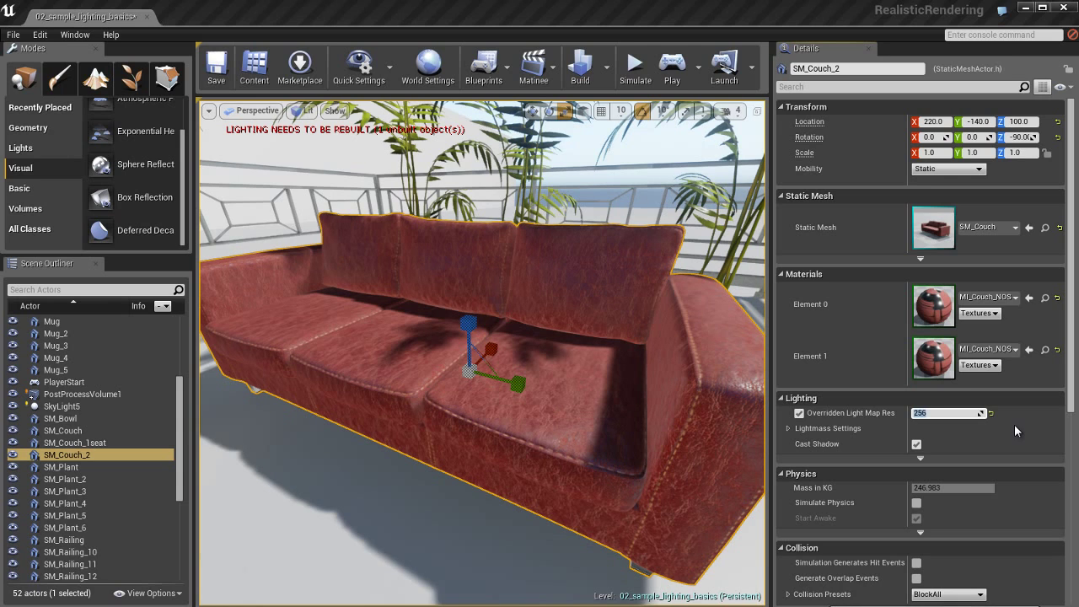
right_drag(585, 354, 593, 347)
key(ctrl+shift+semicolon)
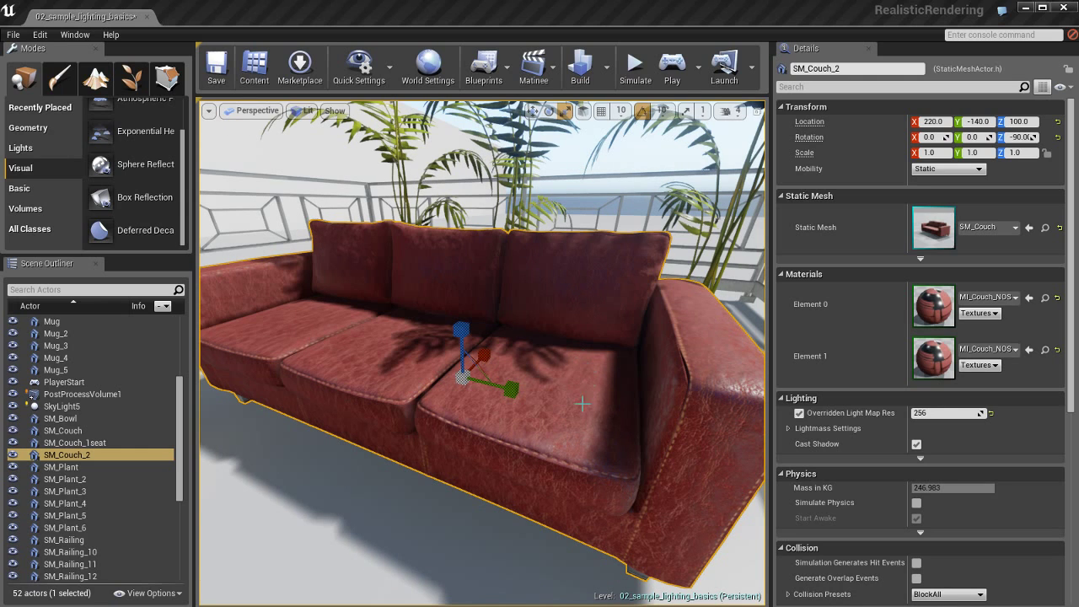
- Inspect the shadows on the couch and floor, checking the light map resolution settings of both
alt+drag(578, 410, 527, 349)
key(Escape)
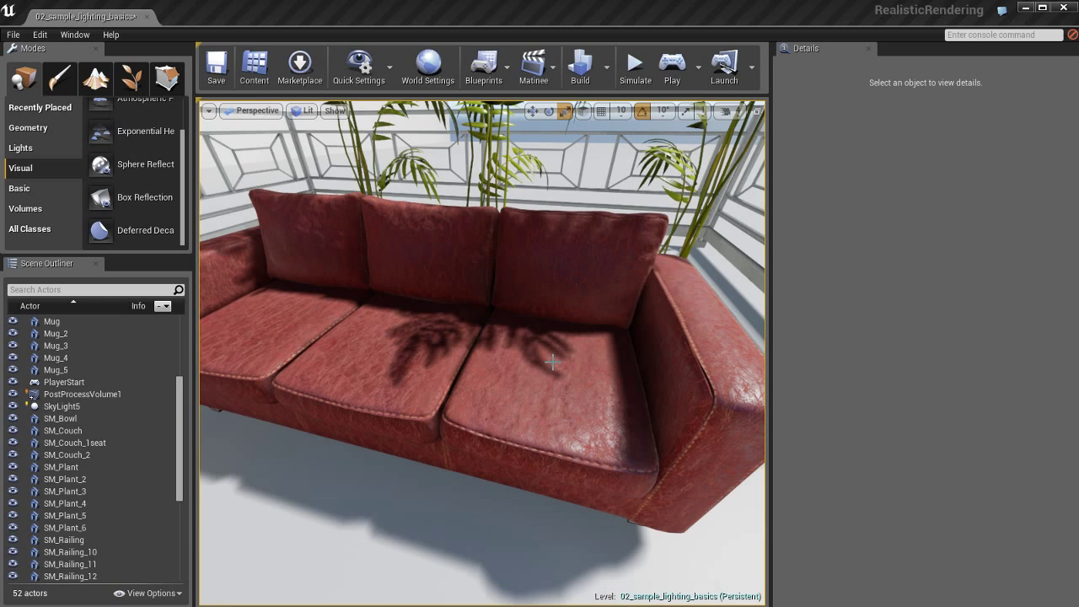
click(552, 363)
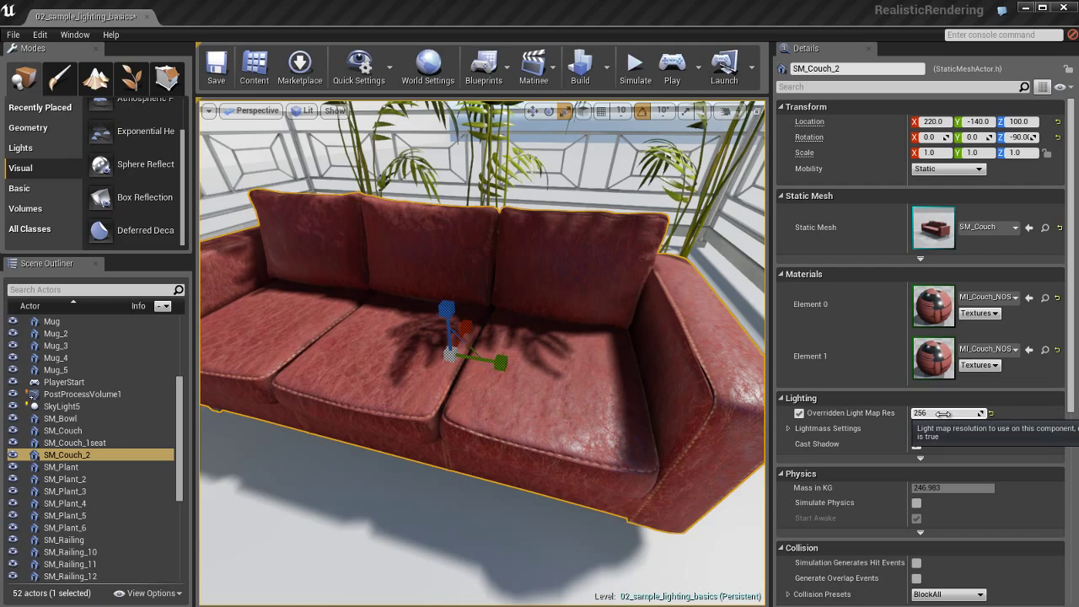
mouse_move(688, 390)
right_down()
mouse_move(570, 376)
mouse_move(514, 454)
right_up()
click(514, 454)
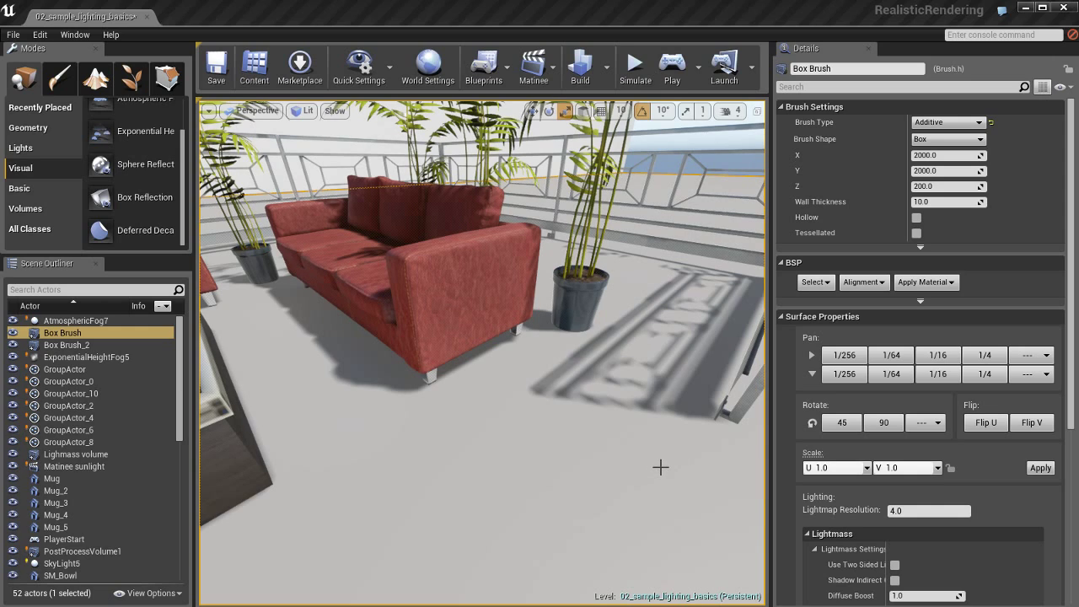
drag(618, 460, 662, 456)
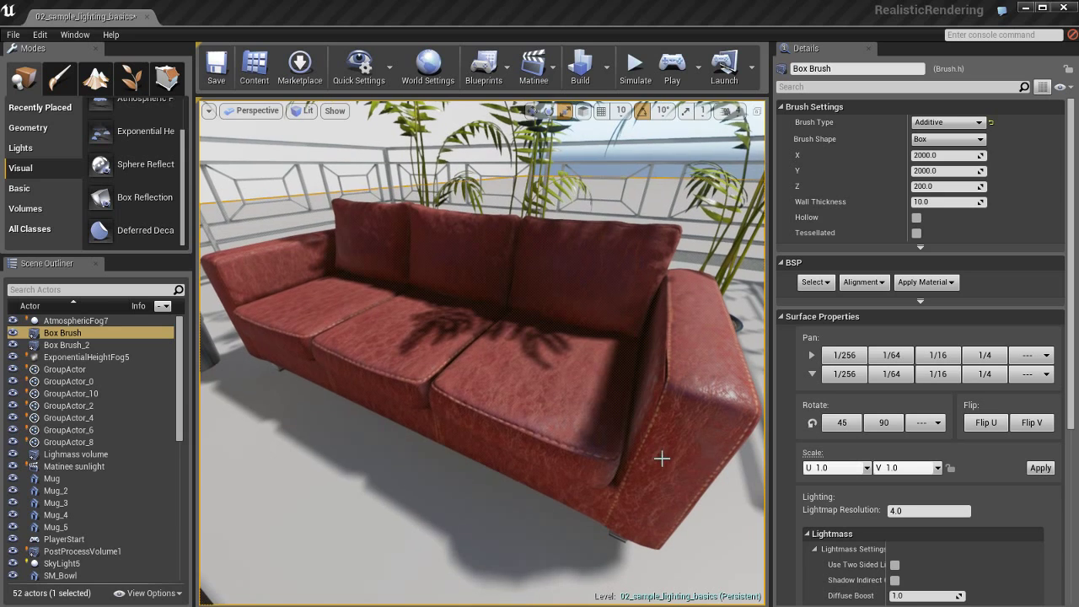
- Review the lighting quality levels in the build options without changing them, and view the couch area again
click(606, 76)
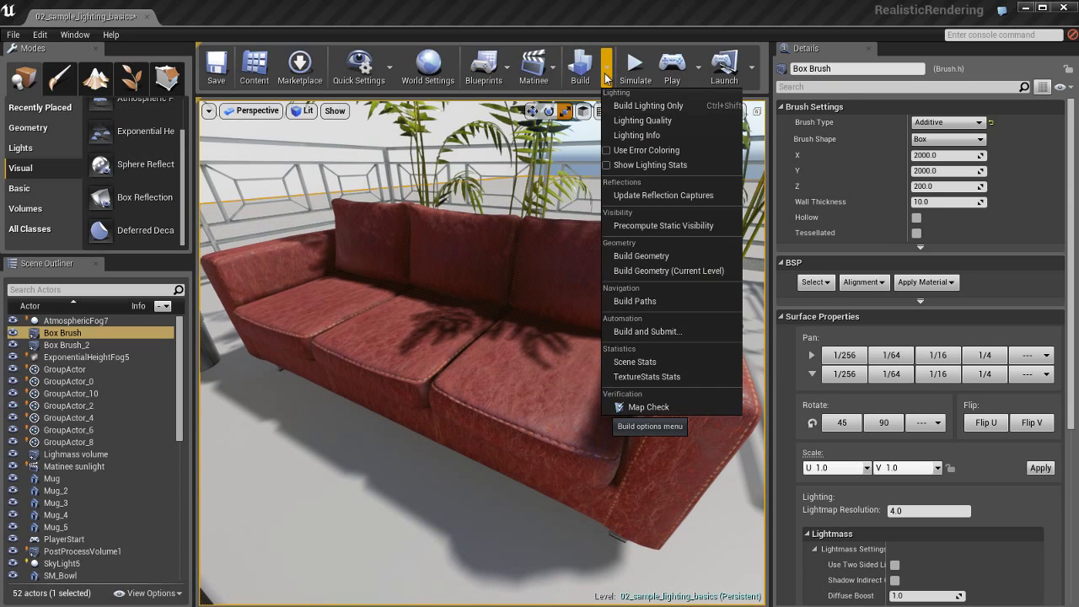
mouse_move(649, 120)
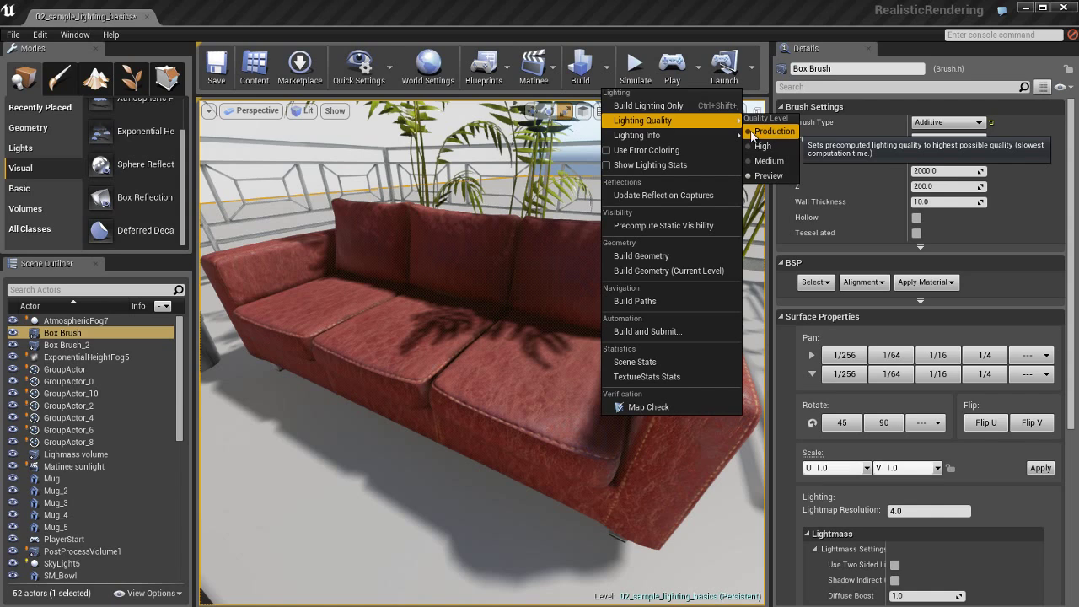
right_drag(509, 257, 474, 248)
key(s)
key(w)
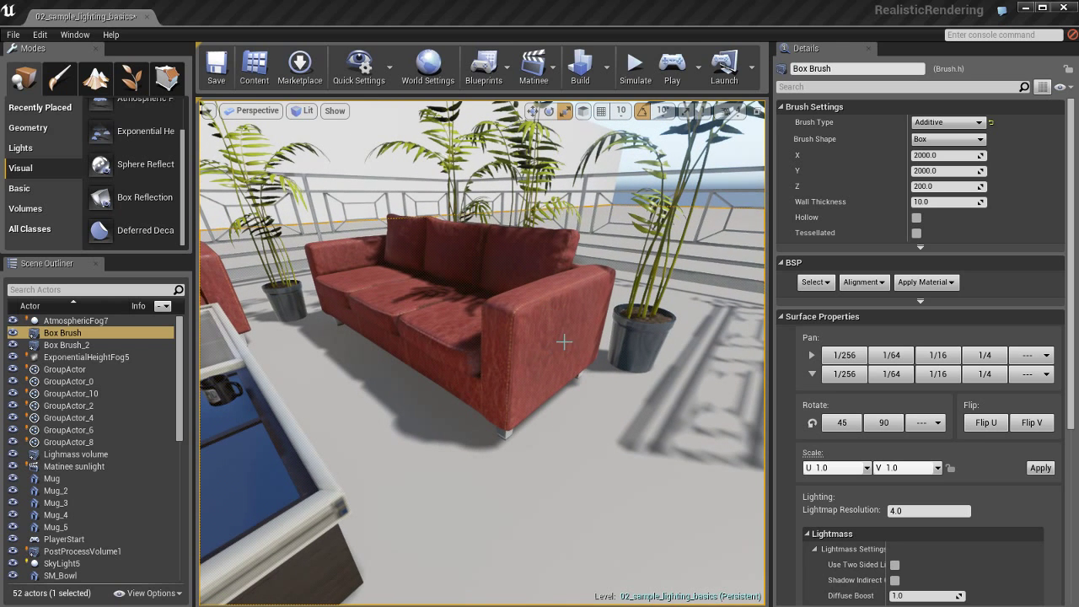